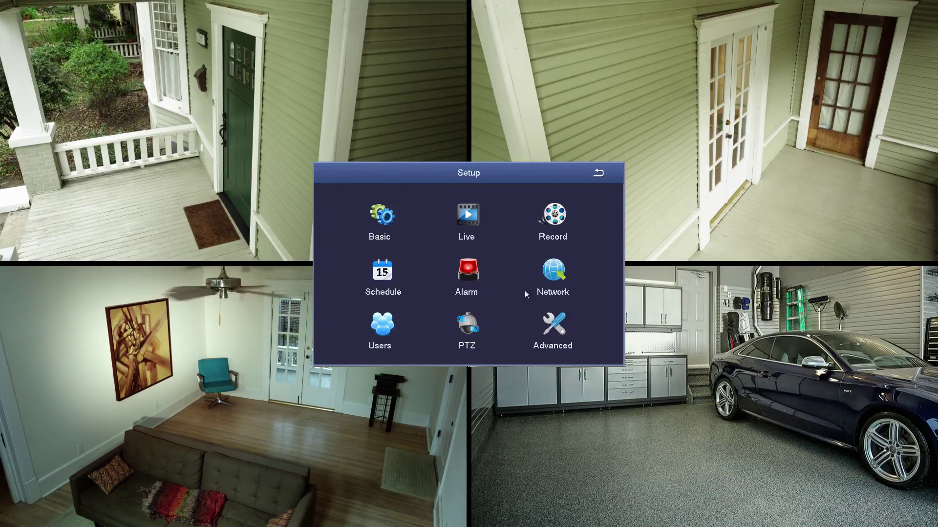
Open the Network panel showing automatic IP and HTTP 8091, server 5000, mobile 5001 ports
left_click(554, 271)
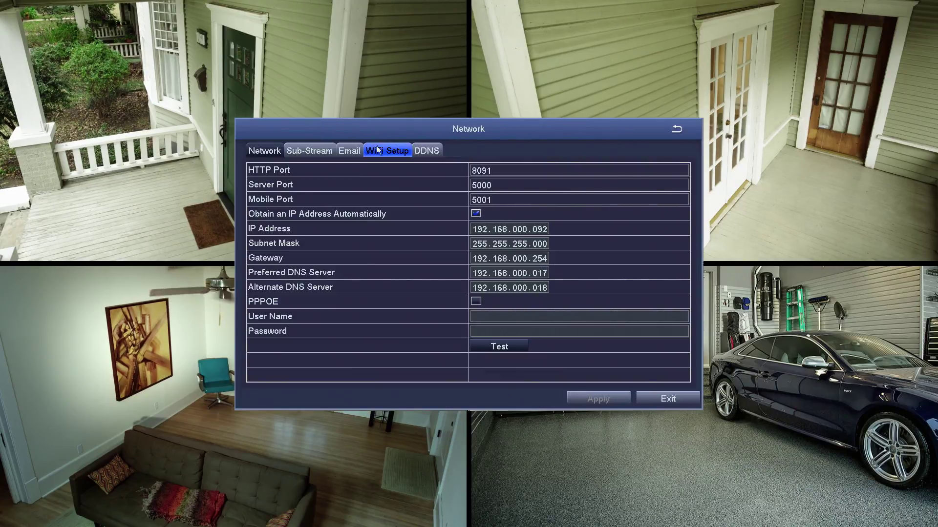